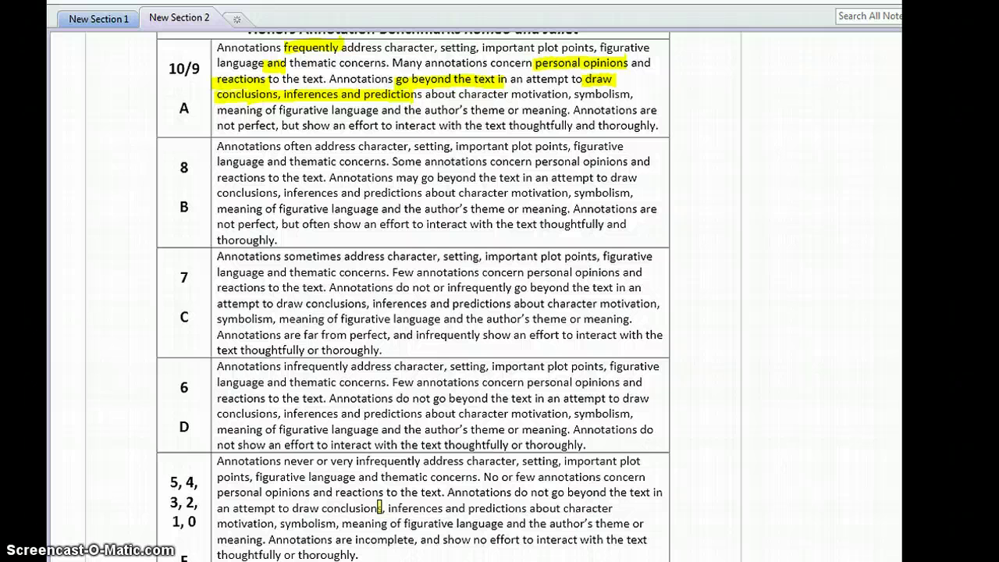
{"action": "key", "text": "ctrl+z"}
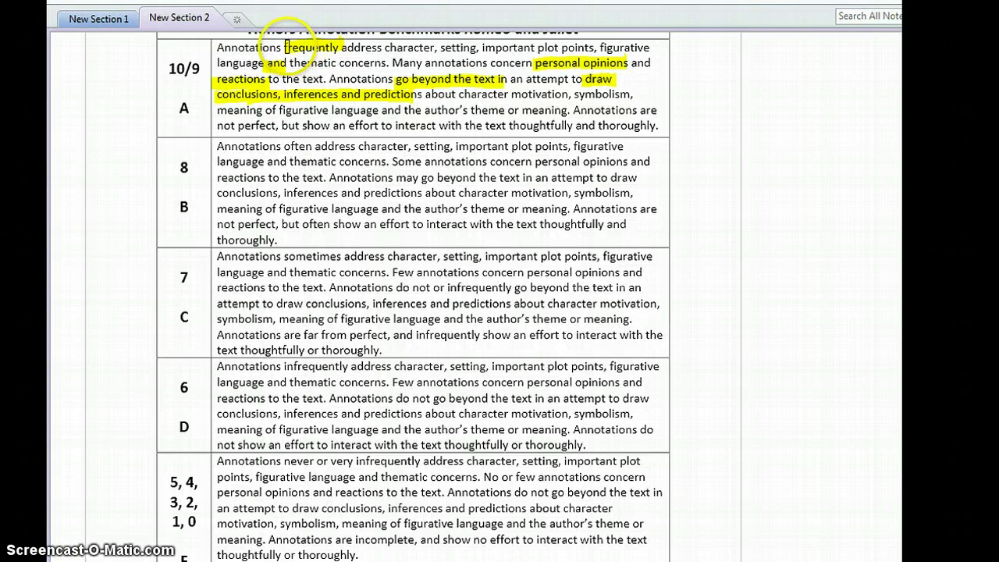
{"action": "left_click_drag", "start_coordinate": [287, 48], "coordinate": [342, 46]}
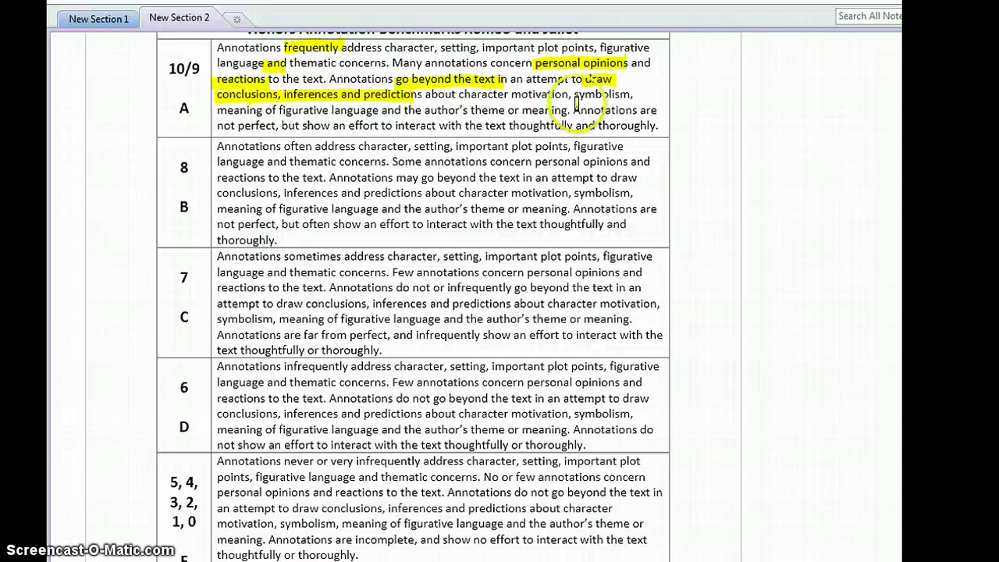
{"action": "left_click", "coordinate": [697, 49]}
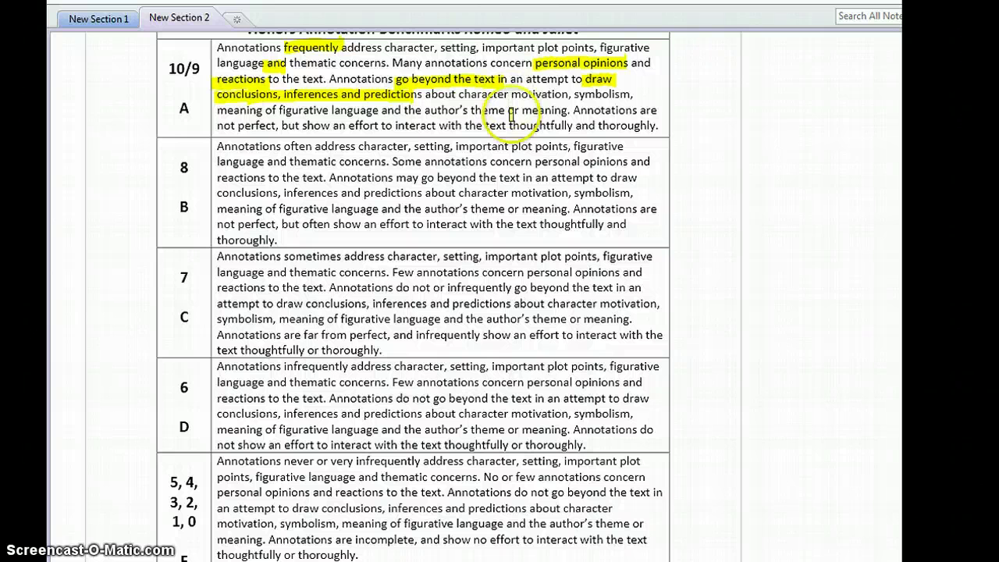
{"action": "left_click_drag", "start_coordinate": [508, 125], "coordinate": [664, 126]}
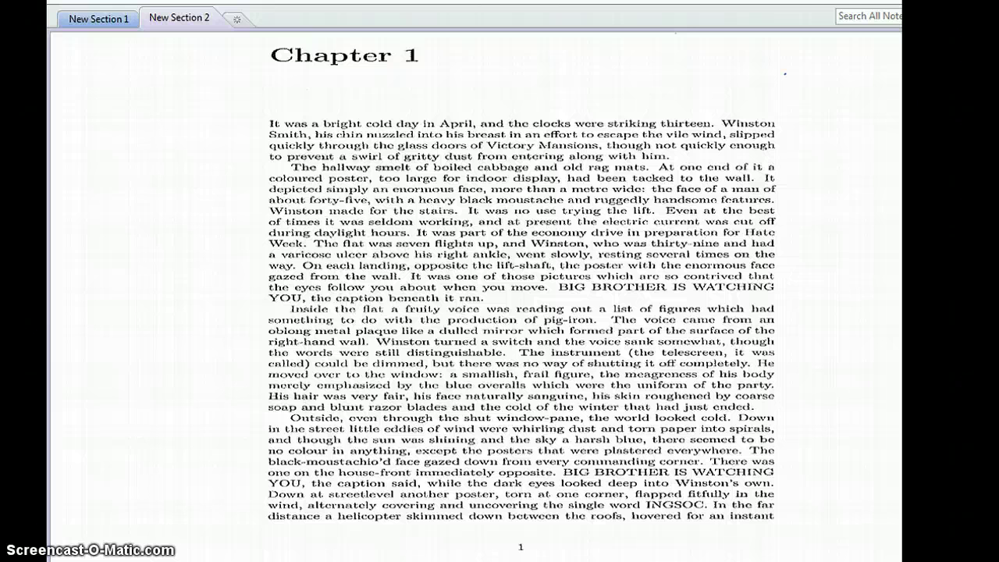
Underline "thirteen" and "bright cold day in April" in the first sentence of Chapter 1 with the blue pen
{"action": "mouse_move", "coordinate": [659, 130]}
{"action": "left_mouse_down"}
{"action": "mouse_move", "coordinate": [707, 131]}
{"action": "mouse_move", "coordinate": [695, 127]}
{"action": "left_mouse_up"}
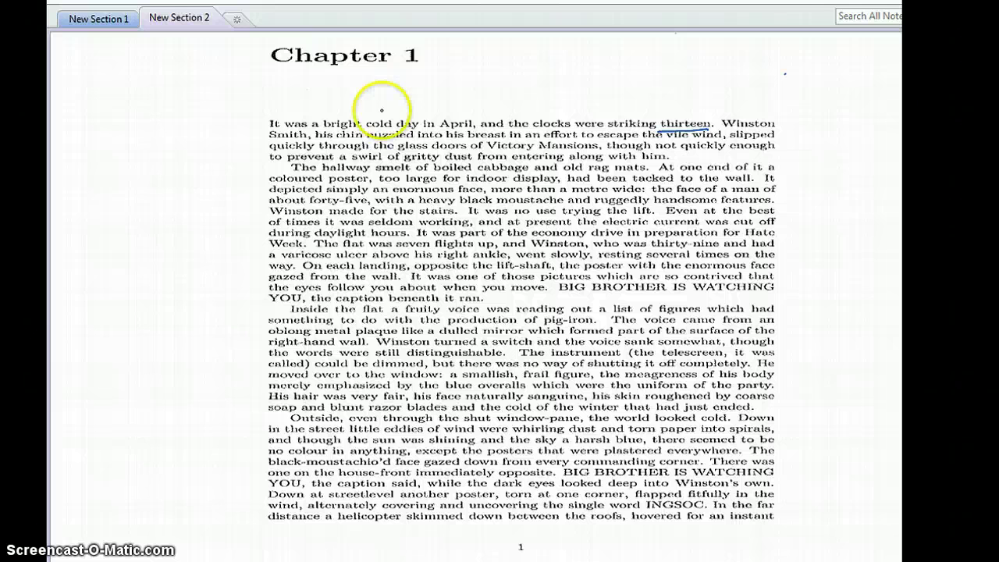
{"action": "left_click_drag", "start_coordinate": [321, 135], "coordinate": [474, 118]}
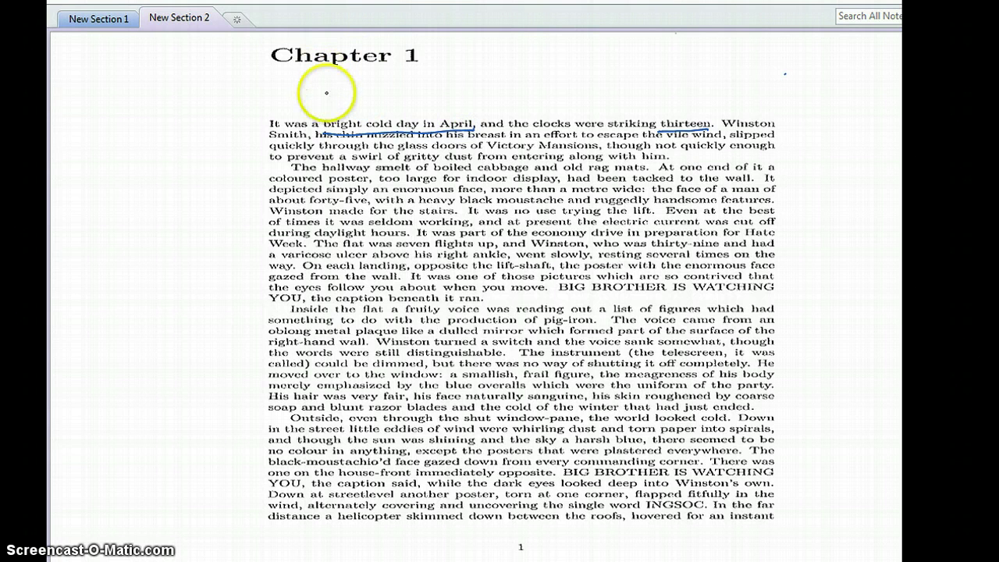
Handwrite the notes "bright/cold" and "spring = rebirth" above the first line of the chapter
{"action": "left_click_drag", "start_coordinate": [328, 84], "coordinate": [332, 112]}
{"action": "left_click_drag", "start_coordinate": [342, 97], "coordinate": [350, 99]}
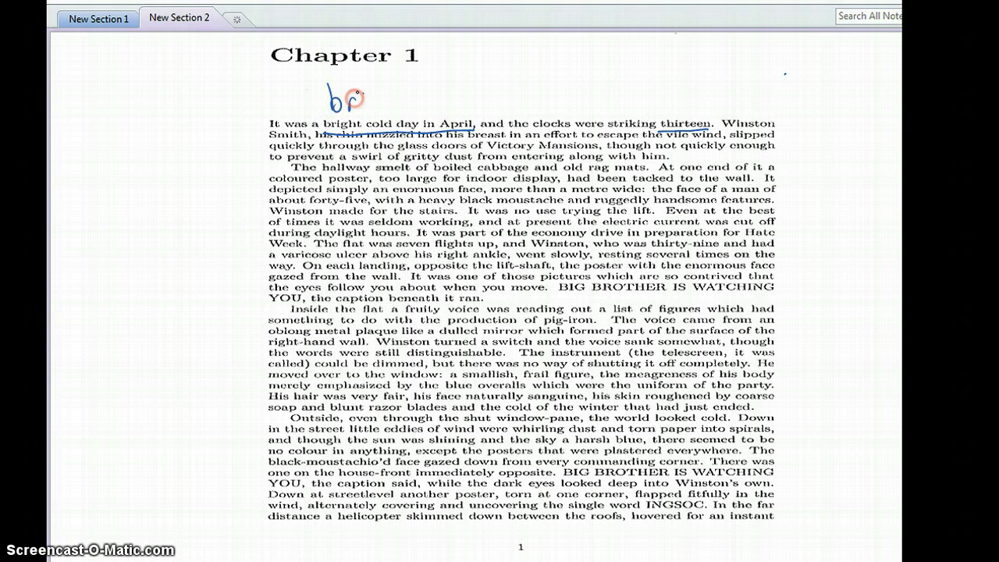
{"action": "right_click", "coordinate": [348, 99]}
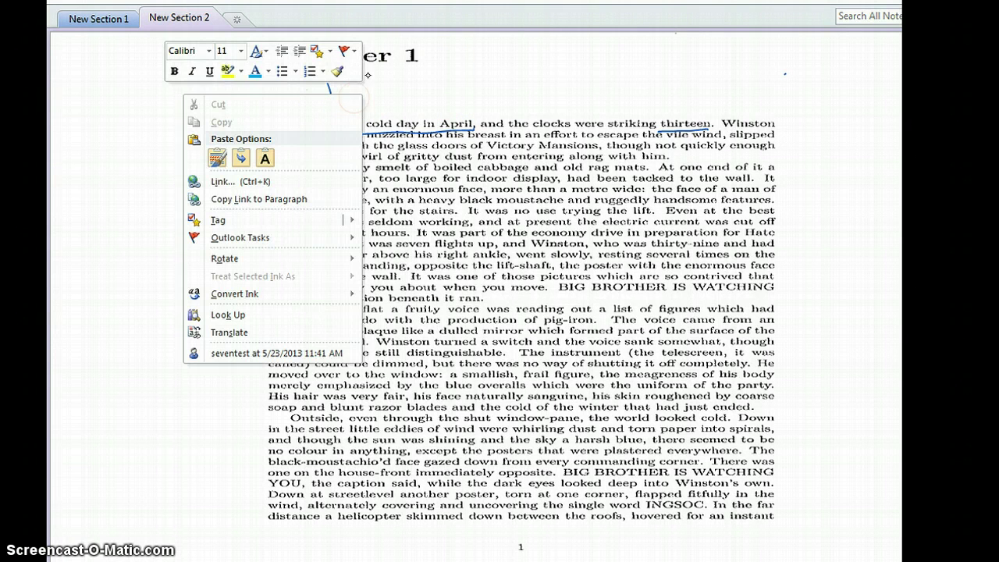
{"action": "left_click", "coordinate": [453, 77]}
{"action": "mouse_move", "coordinate": [354, 98]}
{"action": "left_mouse_down"}
{"action": "mouse_move", "coordinate": [366, 111]}
{"action": "mouse_move", "coordinate": [367, 87]}
{"action": "mouse_move", "coordinate": [380, 115]}
{"action": "mouse_move", "coordinate": [412, 92]}
{"action": "mouse_move", "coordinate": [468, 100]}
{"action": "mouse_move", "coordinate": [474, 114]}
{"action": "left_mouse_up"}
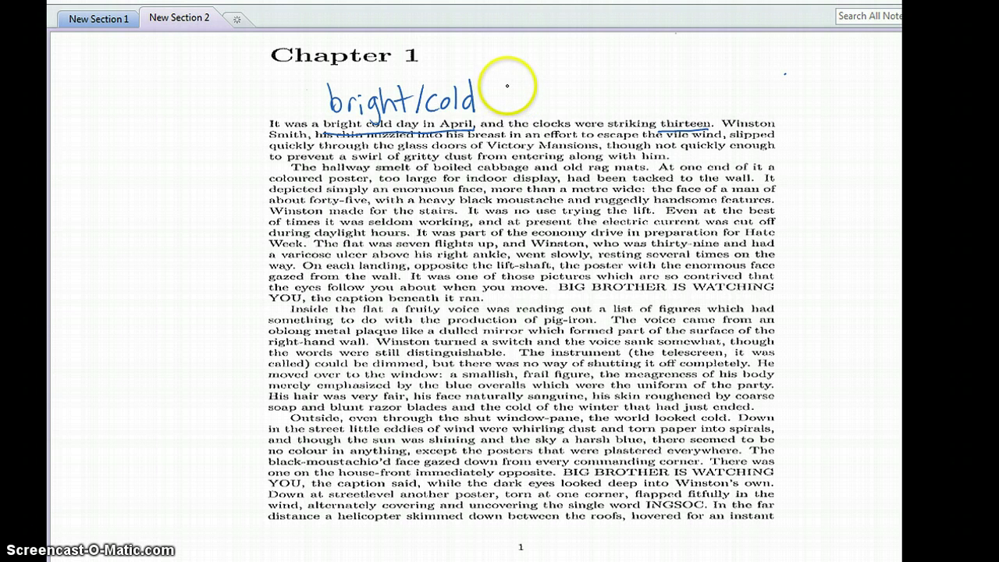
{"action": "mouse_move", "coordinate": [507, 85]}
{"action": "left_mouse_down"}
{"action": "mouse_move", "coordinate": [550, 90]}
{"action": "mouse_move", "coordinate": [572, 109]}
{"action": "mouse_move", "coordinate": [584, 88]}
{"action": "mouse_move", "coordinate": [669, 94]}
{"action": "left_mouse_up"}
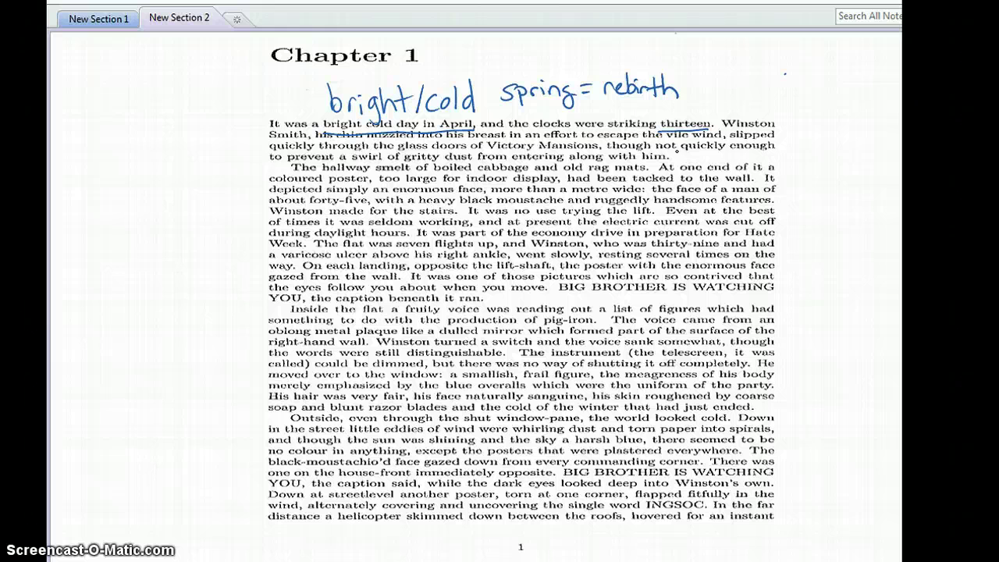
Handwrite the note "military time" above the underlined word "thirteen"
{"action": "left_click_drag", "start_coordinate": [673, 114], "coordinate": [679, 102]}
{"action": "right_click", "coordinate": [679, 102]}
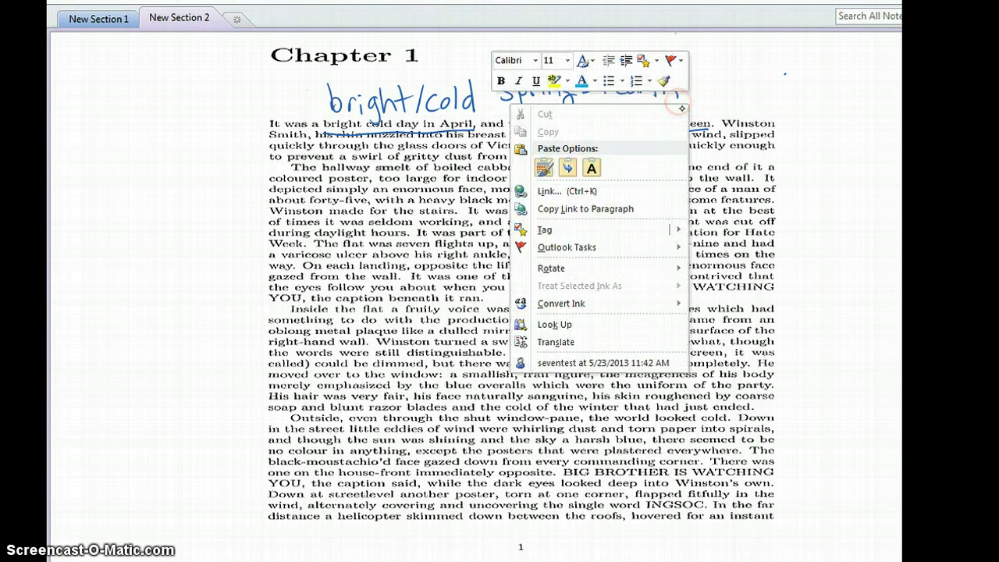
{"action": "left_click", "coordinate": [725, 89]}
{"action": "left_click_drag", "start_coordinate": [673, 111], "coordinate": [800, 108]}
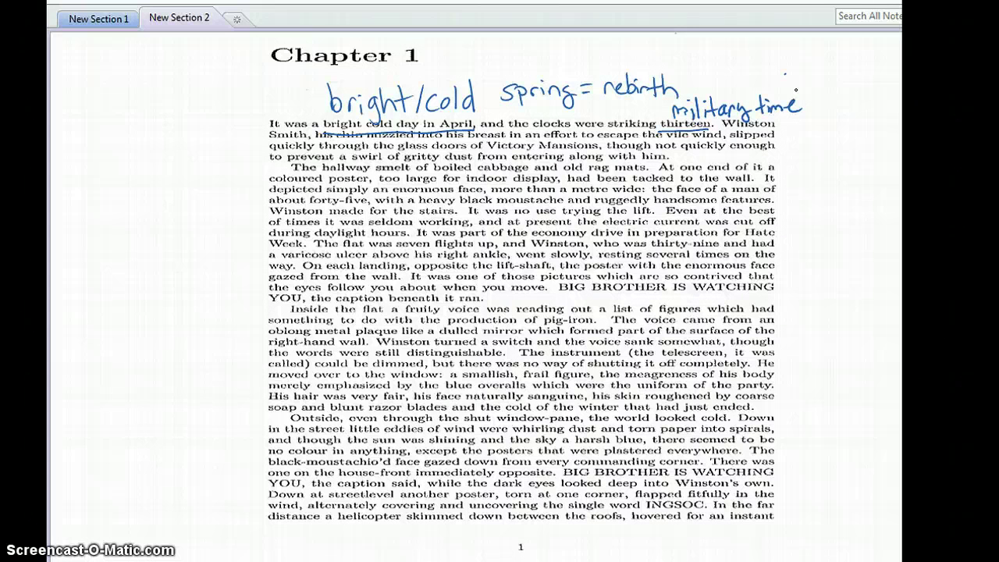
Underline "vile wind" and handwrite "protecting from nature" in the left margin beside the opening paragraph
{"action": "left_click_drag", "start_coordinate": [667, 146], "coordinate": [713, 143]}
{"action": "mouse_move", "coordinate": [164, 136]}
{"action": "left_mouse_down"}
{"action": "mouse_move", "coordinate": [204, 145]}
{"action": "mouse_move", "coordinate": [192, 144]}
{"action": "mouse_move", "coordinate": [198, 152]}
{"action": "mouse_move", "coordinate": [215, 127]}
{"action": "mouse_move", "coordinate": [261, 127]}
{"action": "left_mouse_up"}
{"action": "left_click", "coordinate": [194, 92]}
{"action": "mouse_move", "coordinate": [186, 166]}
{"action": "left_mouse_down"}
{"action": "mouse_move", "coordinate": [180, 180]}
{"action": "mouse_move", "coordinate": [197, 162]}
{"action": "mouse_move", "coordinate": [228, 167]}
{"action": "left_mouse_up"}
{"action": "left_click_drag", "start_coordinate": [181, 209], "coordinate": [247, 173]}
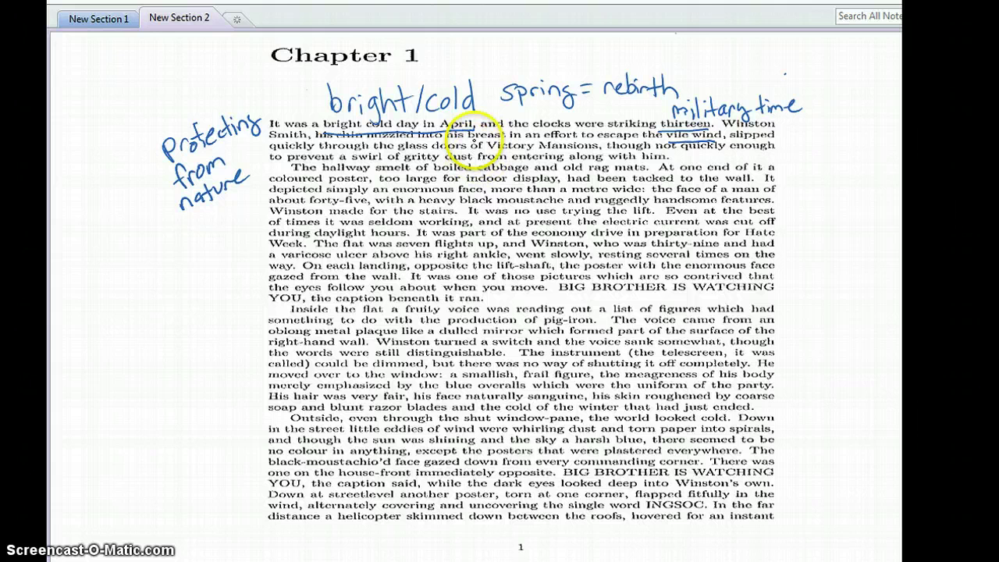
Draw a box around "Victory Mansions" and mark "gritty dust" with an underline and a loop at "dust"
{"action": "mouse_move", "coordinate": [482, 142]}
{"action": "left_mouse_down"}
{"action": "mouse_move", "coordinate": [531, 154]}
{"action": "mouse_move", "coordinate": [591, 149]}
{"action": "mouse_move", "coordinate": [484, 141]}
{"action": "left_mouse_up"}
{"action": "left_click_drag", "start_coordinate": [402, 167], "coordinate": [467, 164]}
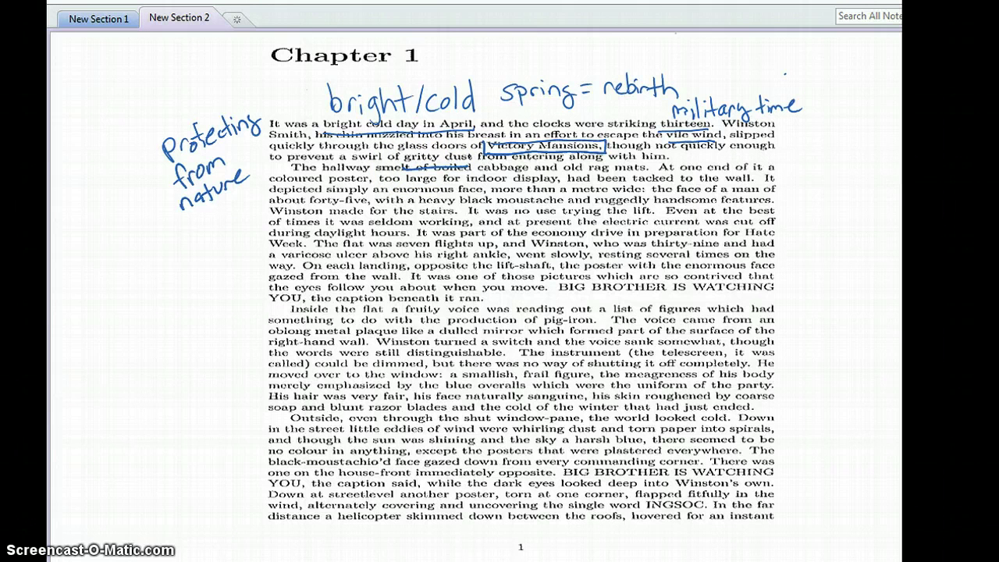
{"action": "left_click_drag", "start_coordinate": [474, 153], "coordinate": [434, 163]}
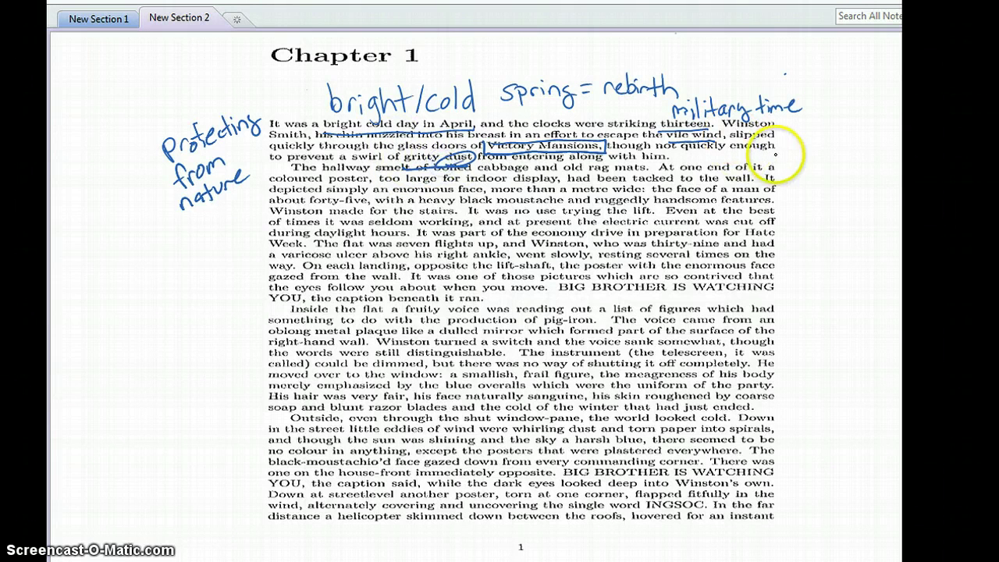
Handwrite "dust" in the right margin of the opening paragraph and "Ugh!" beneath "vile wind"
{"action": "mouse_move", "coordinate": [783, 145]}
{"action": "left_mouse_down"}
{"action": "mouse_move", "coordinate": [787, 129]}
{"action": "mouse_move", "coordinate": [829, 160]}
{"action": "mouse_move", "coordinate": [830, 139]}
{"action": "left_mouse_up"}
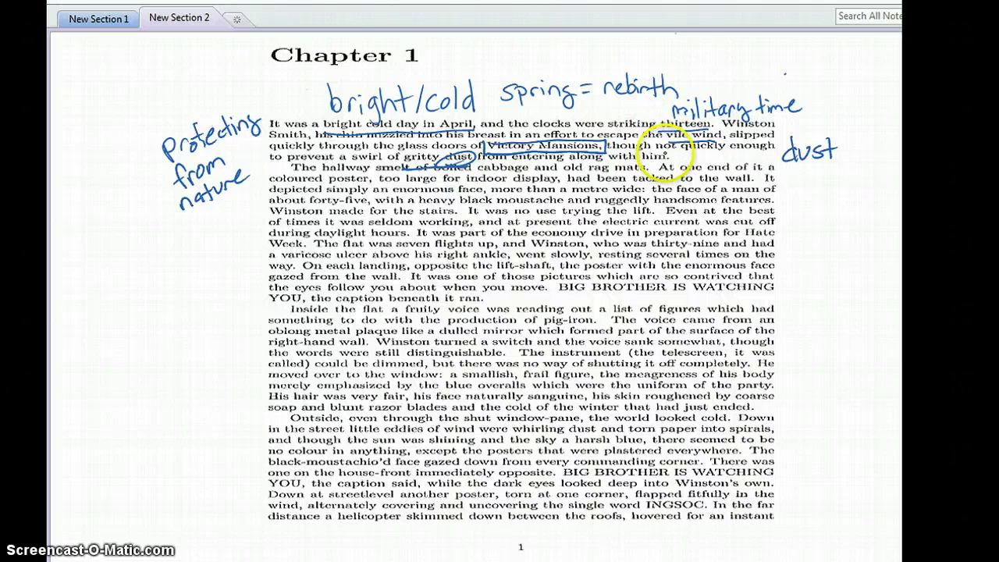
{"action": "mouse_move", "coordinate": [662, 149]}
{"action": "left_mouse_down"}
{"action": "mouse_move", "coordinate": [676, 161]}
{"action": "mouse_move", "coordinate": [704, 153]}
{"action": "left_mouse_up"}
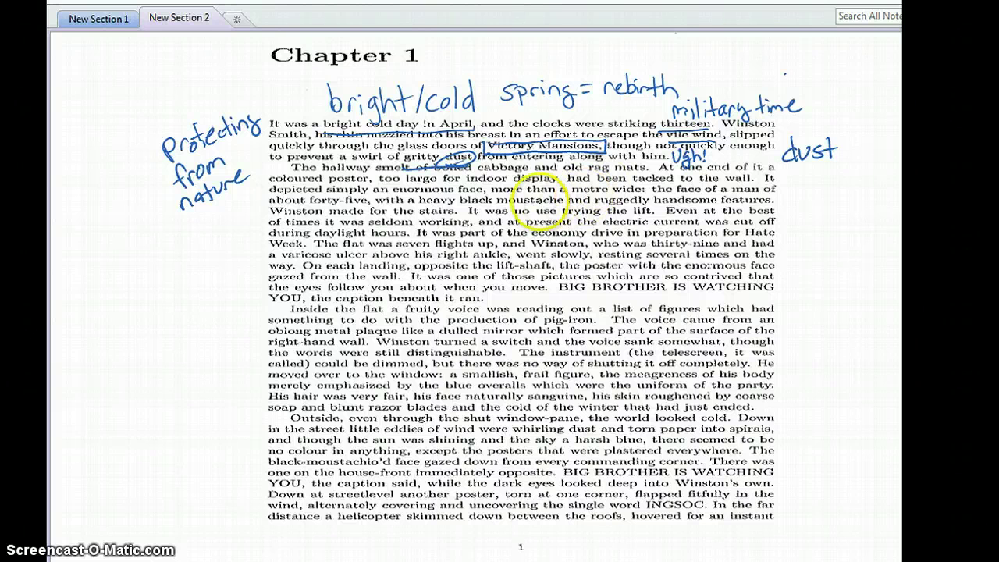
Underline "metre wide" and "BIG BROTHER" in the second paragraph and handwrite "gov't overpowering" in its right margin
{"action": "left_click_drag", "start_coordinate": [570, 196], "coordinate": [645, 194]}
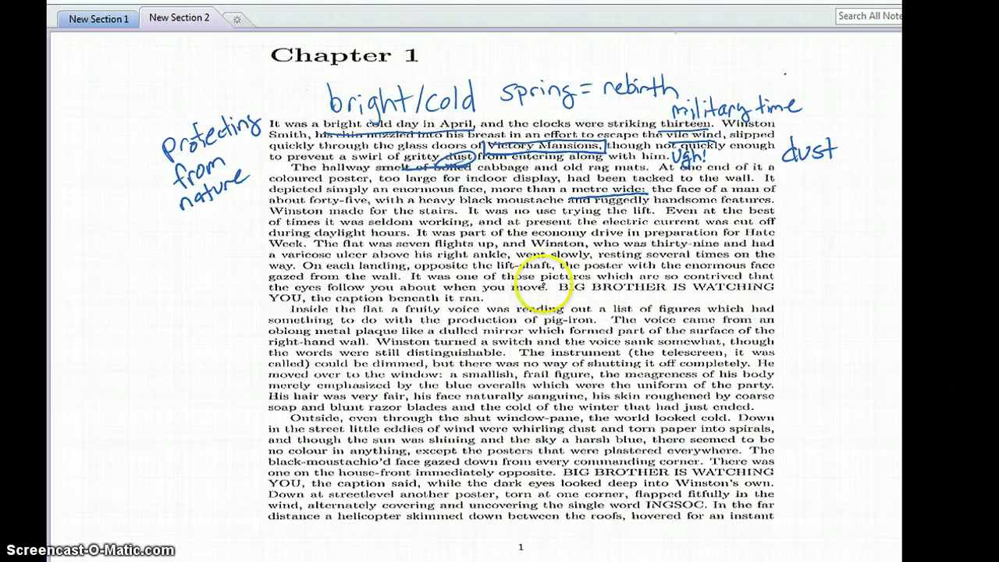
{"action": "left_click_drag", "start_coordinate": [558, 292], "coordinate": [664, 288]}
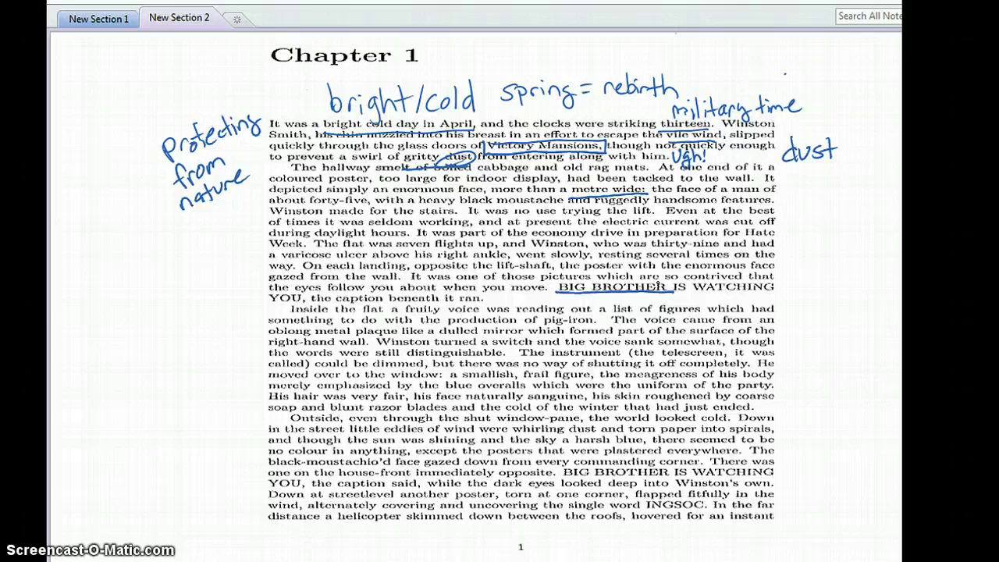
{"action": "mouse_move", "coordinate": [794, 188]}
{"action": "left_mouse_down"}
{"action": "mouse_move", "coordinate": [787, 209]}
{"action": "mouse_move", "coordinate": [781, 201]}
{"action": "mouse_move", "coordinate": [801, 184]}
{"action": "mouse_move", "coordinate": [825, 179]}
{"action": "left_mouse_up"}
{"action": "left_click_drag", "start_coordinate": [835, 173], "coordinate": [836, 192]}
{"action": "left_click_drag", "start_coordinate": [830, 181], "coordinate": [843, 181]}
{"action": "left_click", "coordinate": [778, 207]}
{"action": "mouse_move", "coordinate": [779, 207]}
{"action": "left_mouse_down"}
{"action": "mouse_move", "coordinate": [829, 209]}
{"action": "mouse_move", "coordinate": [834, 198]}
{"action": "mouse_move", "coordinate": [898, 211]}
{"action": "left_mouse_up"}
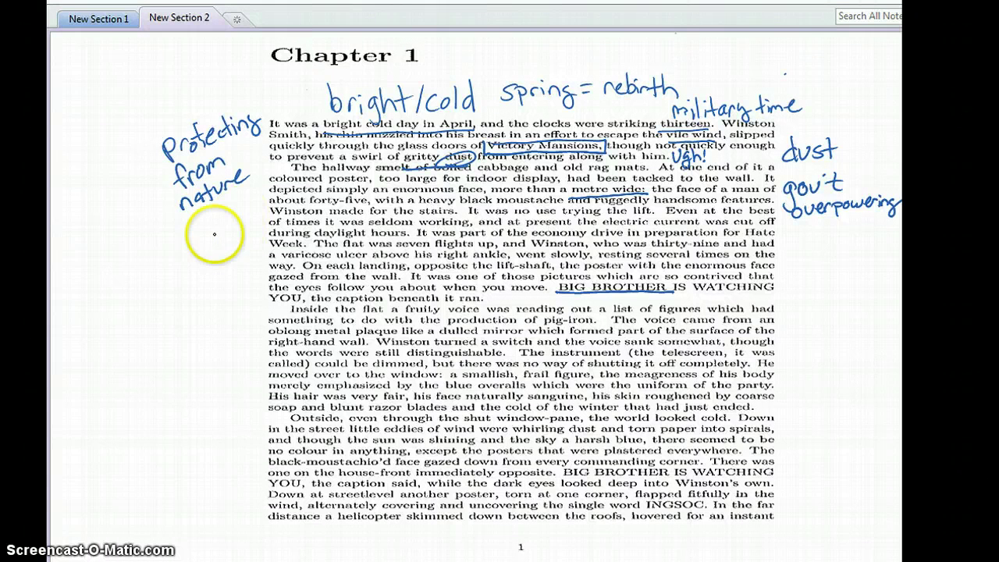
Handwrite "no electricity reserving resources" in the left margin beside the second paragraph
{"action": "mouse_move", "coordinate": [166, 248]}
{"action": "left_mouse_down"}
{"action": "mouse_move", "coordinate": [187, 238]}
{"action": "mouse_move", "coordinate": [184, 269]}
{"action": "mouse_move", "coordinate": [215, 248]}
{"action": "mouse_move", "coordinate": [205, 234]}
{"action": "mouse_move", "coordinate": [233, 245]}
{"action": "mouse_move", "coordinate": [257, 226]}
{"action": "left_mouse_up"}
{"action": "mouse_move", "coordinate": [160, 291]}
{"action": "left_mouse_down"}
{"action": "mouse_move", "coordinate": [236, 263]}
{"action": "mouse_move", "coordinate": [239, 270]}
{"action": "left_mouse_up"}
{"action": "left_click_drag", "start_coordinate": [164, 310], "coordinate": [231, 276]}
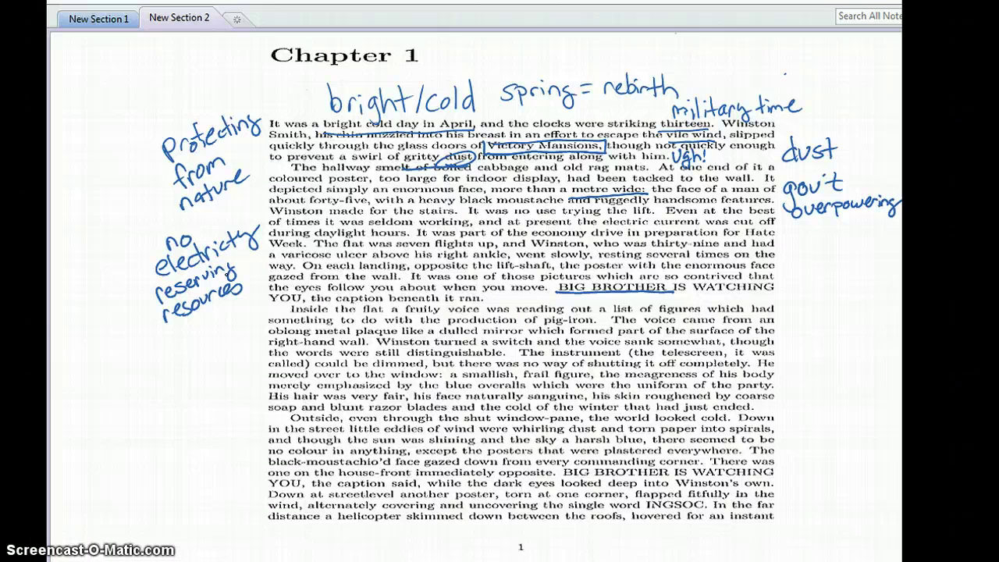
Underline "varicose ulcer" and "right ankle", and handwrite "39 painful ulcer" in the right margin beside them
{"action": "mouse_move", "coordinate": [780, 233]}
{"action": "left_mouse_down"}
{"action": "mouse_move", "coordinate": [781, 250]}
{"action": "mouse_move", "coordinate": [793, 256]}
{"action": "left_mouse_up"}
{"action": "left_click_drag", "start_coordinate": [281, 260], "coordinate": [365, 256]}
{"action": "left_click_drag", "start_coordinate": [437, 261], "coordinate": [510, 258]}
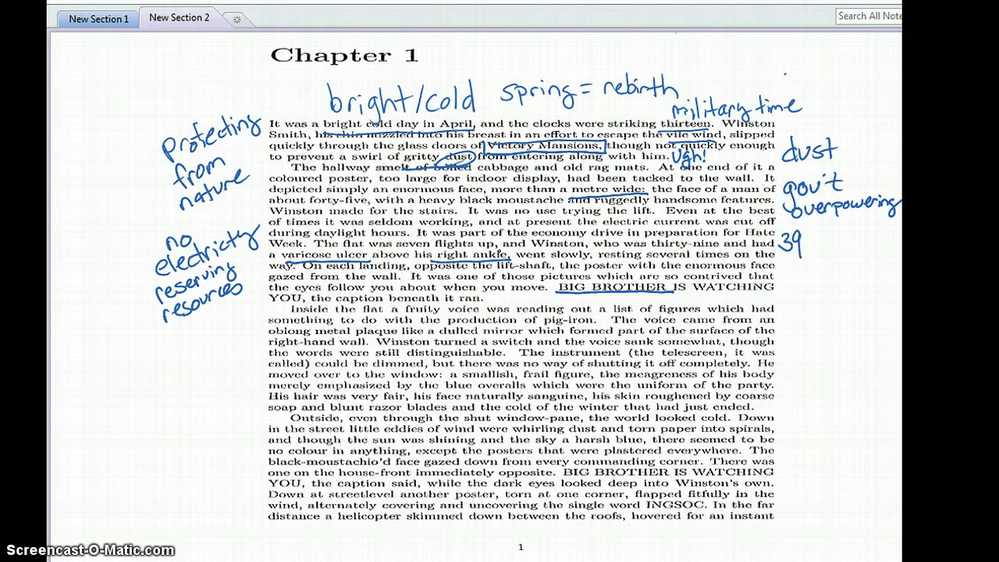
{"action": "left_click_drag", "start_coordinate": [812, 236], "coordinate": [869, 227]}
{"action": "mouse_move", "coordinate": [795, 260]}
{"action": "left_mouse_down"}
{"action": "mouse_move", "coordinate": [812, 269]}
{"action": "mouse_move", "coordinate": [849, 257]}
{"action": "left_mouse_up"}
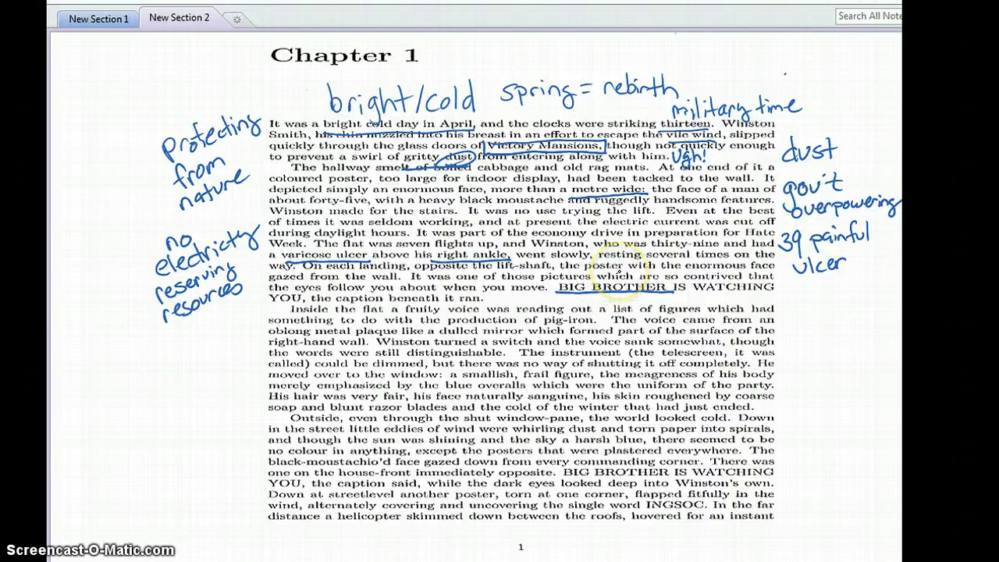
Underline "are so contrived that" through "eyes follow you about when you move" and handwrite "watched all the time." after the second paragraph's last line
{"action": "left_click_drag", "start_coordinate": [637, 279], "coordinate": [771, 273]}
{"action": "left_click_drag", "start_coordinate": [296, 290], "coordinate": [546, 286]}
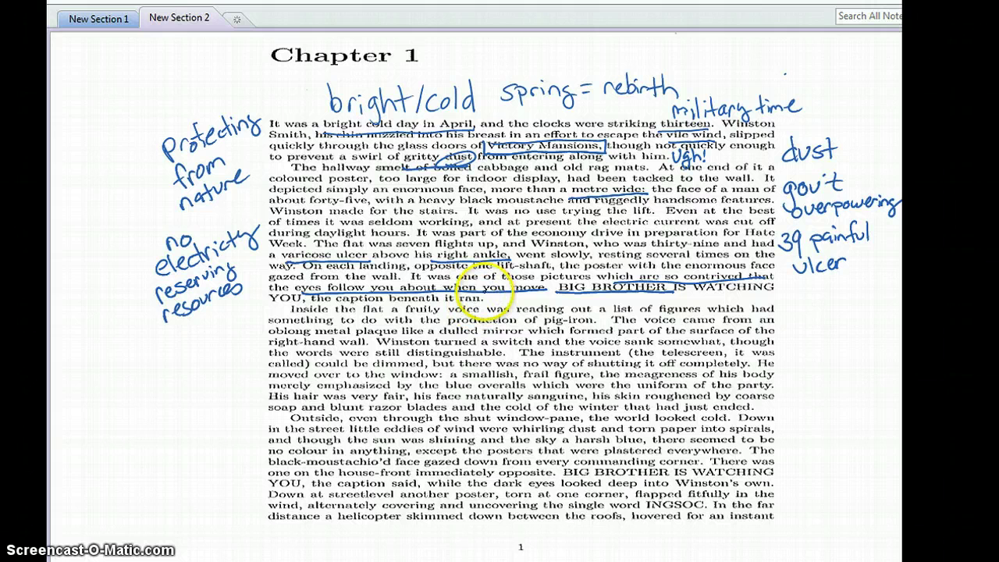
{"action": "mouse_move", "coordinate": [490, 298]}
{"action": "left_mouse_down"}
{"action": "mouse_move", "coordinate": [546, 295]}
{"action": "mouse_move", "coordinate": [555, 277]}
{"action": "mouse_move", "coordinate": [627, 278]}
{"action": "mouse_move", "coordinate": [647, 295]}
{"action": "mouse_move", "coordinate": [648, 284]}
{"action": "mouse_move", "coordinate": [697, 300]}
{"action": "left_mouse_up"}
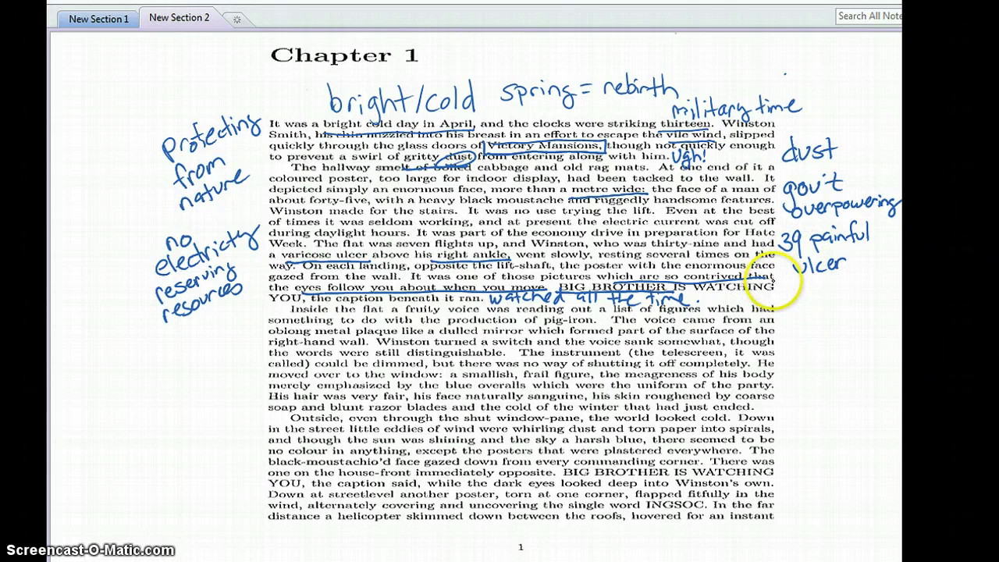
Handwrite "can't get away from gov't" in the right margin below the ulcer note
{"action": "mouse_move", "coordinate": [788, 283]}
{"action": "left_mouse_down"}
{"action": "mouse_move", "coordinate": [785, 292]}
{"action": "mouse_move", "coordinate": [855, 278]}
{"action": "left_mouse_up"}
{"action": "mouse_move", "coordinate": [778, 300]}
{"action": "left_mouse_down"}
{"action": "mouse_move", "coordinate": [873, 296]}
{"action": "mouse_move", "coordinate": [766, 328]}
{"action": "mouse_move", "coordinate": [803, 309]}
{"action": "mouse_move", "coordinate": [819, 322]}
{"action": "left_mouse_up"}
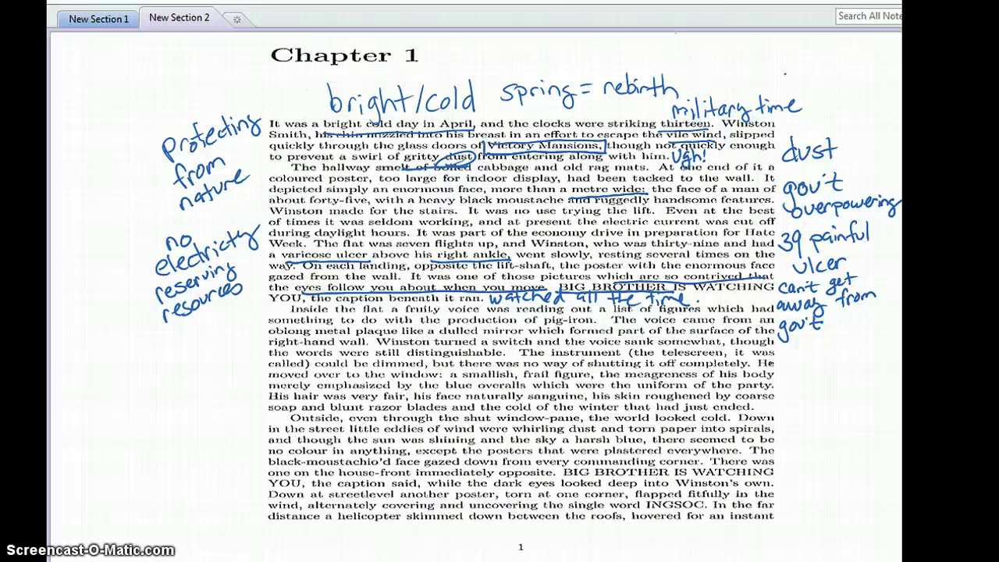
Bracket the opening lines of the third paragraph and handwrite the linked left-margin note "gov't control of info can't escape"
{"action": "left_click_drag", "start_coordinate": [264, 306], "coordinate": [271, 348]}
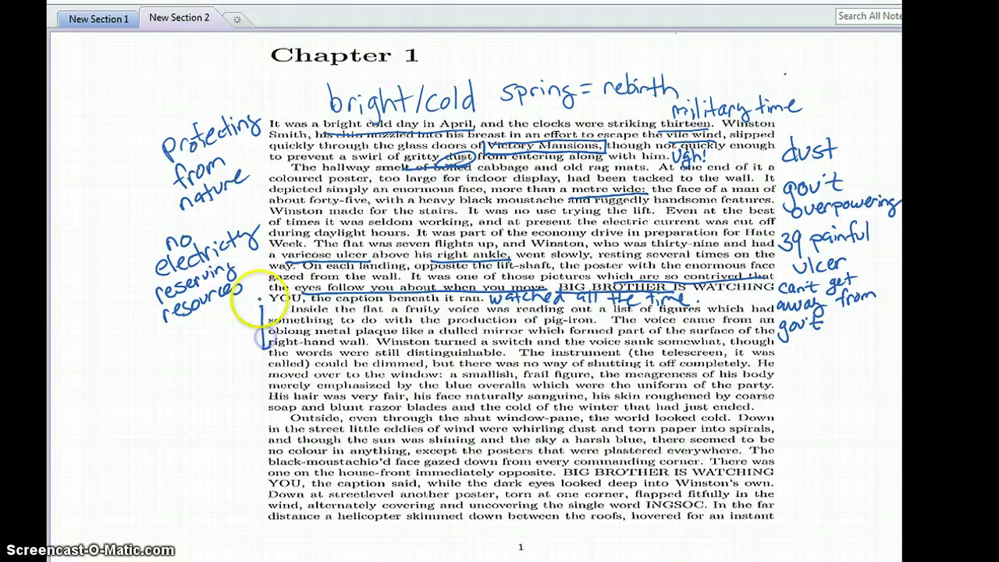
{"action": "left_click_drag", "start_coordinate": [263, 307], "coordinate": [275, 305]}
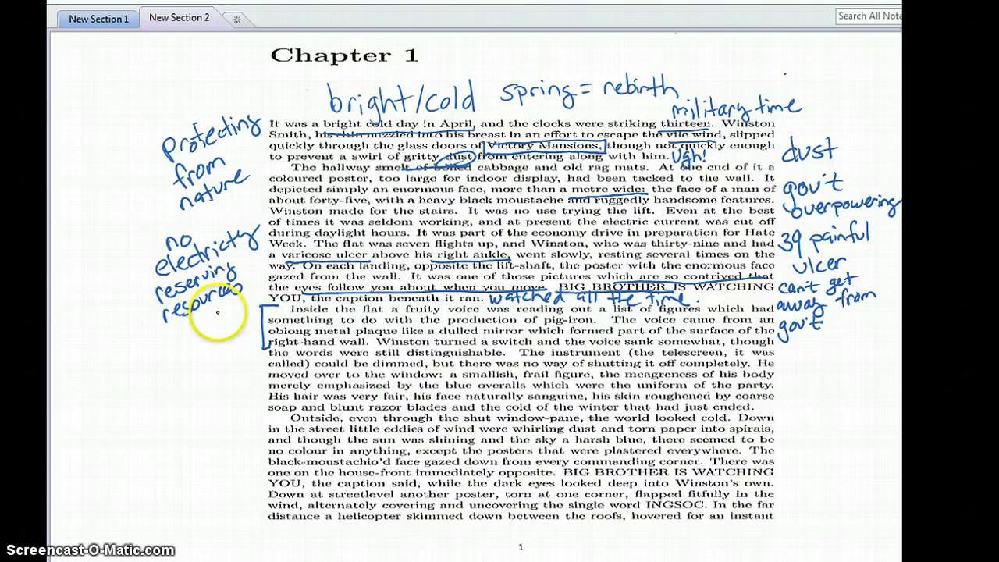
{"action": "left_click_drag", "start_coordinate": [257, 331], "coordinate": [222, 339]}
{"action": "mouse_move", "coordinate": [160, 336]}
{"action": "left_mouse_down"}
{"action": "mouse_move", "coordinate": [162, 361]}
{"action": "mouse_move", "coordinate": [190, 332]}
{"action": "mouse_move", "coordinate": [173, 358]}
{"action": "mouse_move", "coordinate": [247, 333]}
{"action": "mouse_move", "coordinate": [188, 380]}
{"action": "mouse_move", "coordinate": [235, 357]}
{"action": "left_mouse_up"}
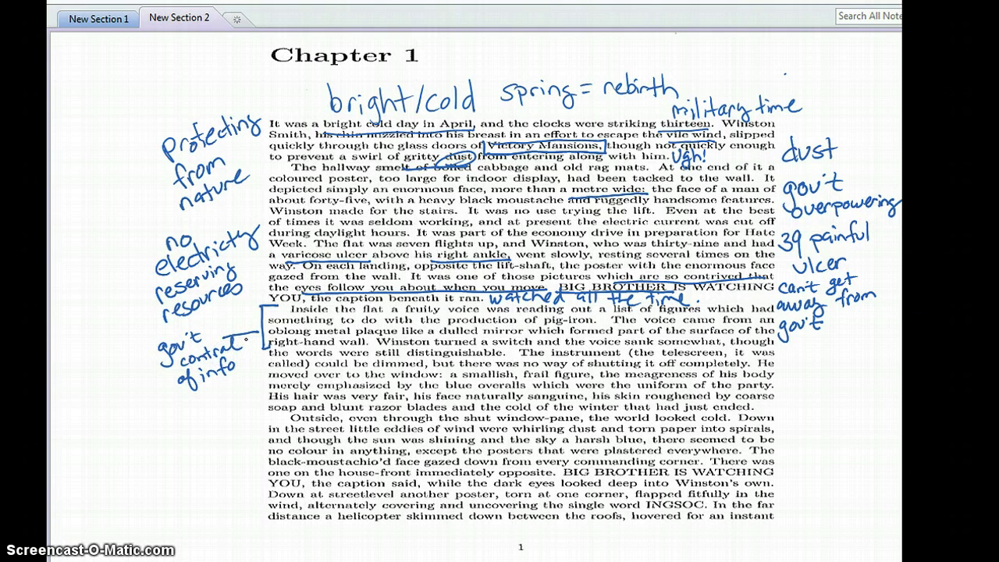
{"action": "mouse_move", "coordinate": [172, 392]}
{"action": "left_mouse_down"}
{"action": "mouse_move", "coordinate": [164, 409]}
{"action": "mouse_move", "coordinate": [251, 361]}
{"action": "mouse_move", "coordinate": [270, 367]}
{"action": "left_mouse_up"}
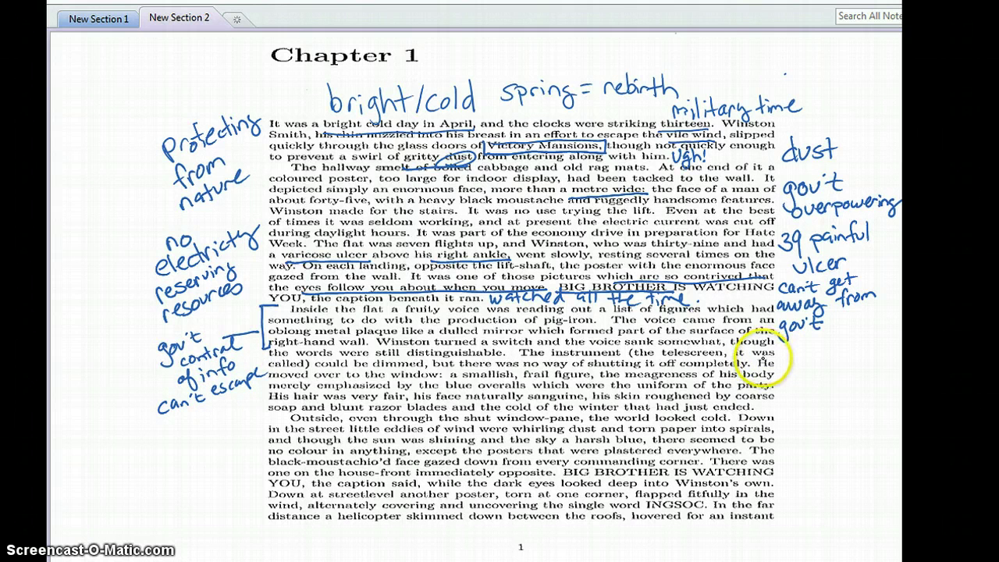
Mark Winston's description with a vertical line at its right edge, circle "frail", and handwrite "weak" in the right margin
{"action": "left_click_drag", "start_coordinate": [773, 361], "coordinate": [772, 405]}
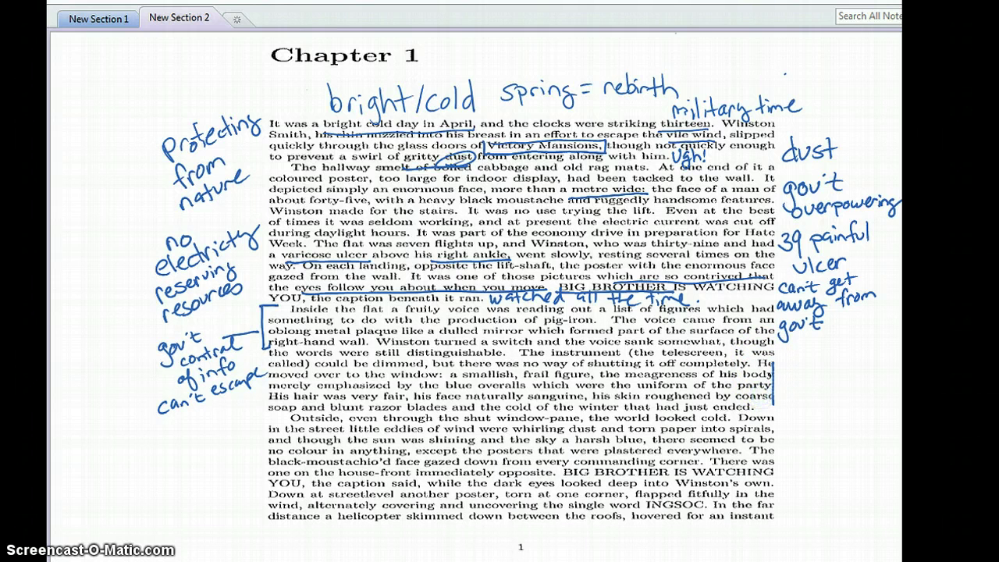
{"action": "mouse_move", "coordinate": [546, 363]}
{"action": "left_mouse_down"}
{"action": "mouse_move", "coordinate": [517, 369]}
{"action": "mouse_move", "coordinate": [525, 374]}
{"action": "left_mouse_up"}
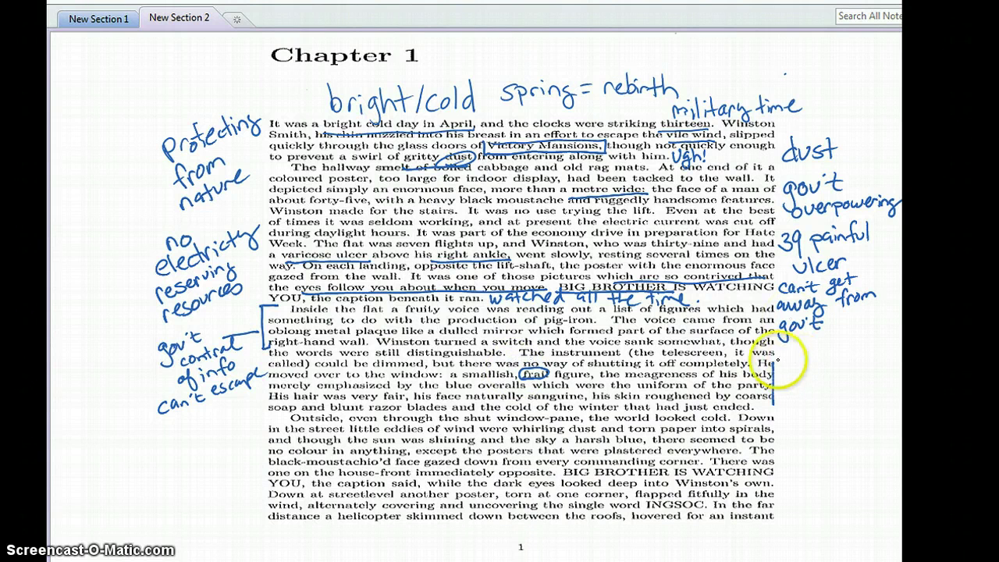
{"action": "mouse_move", "coordinate": [787, 356]}
{"action": "left_mouse_down"}
{"action": "mouse_move", "coordinate": [805, 365]}
{"action": "mouse_move", "coordinate": [835, 353]}
{"action": "left_mouse_up"}
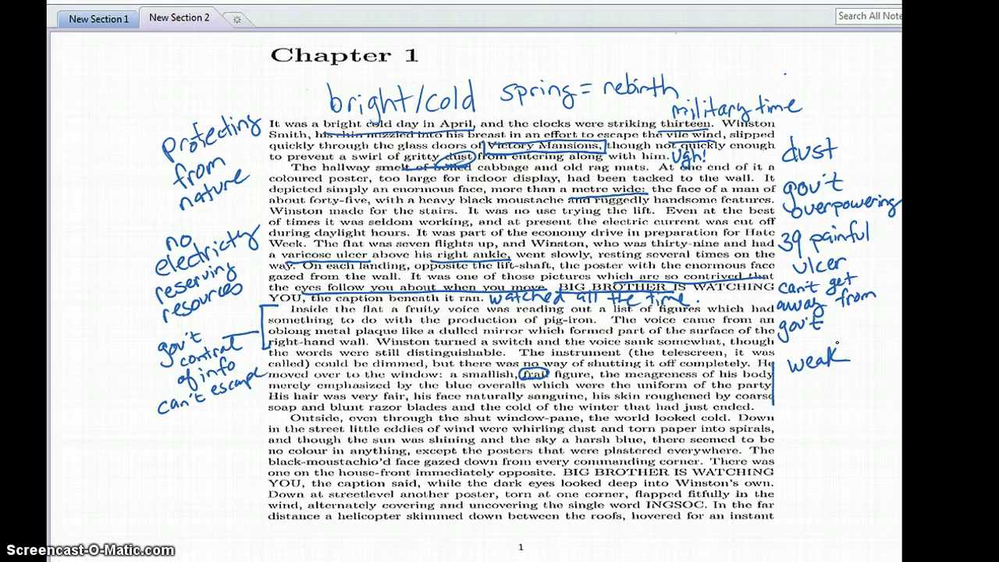
Underline "blue overalls", "uniform" and "party" in the description of Winston's clothing
{"action": "left_click_drag", "start_coordinate": [446, 388], "coordinate": [532, 383]}
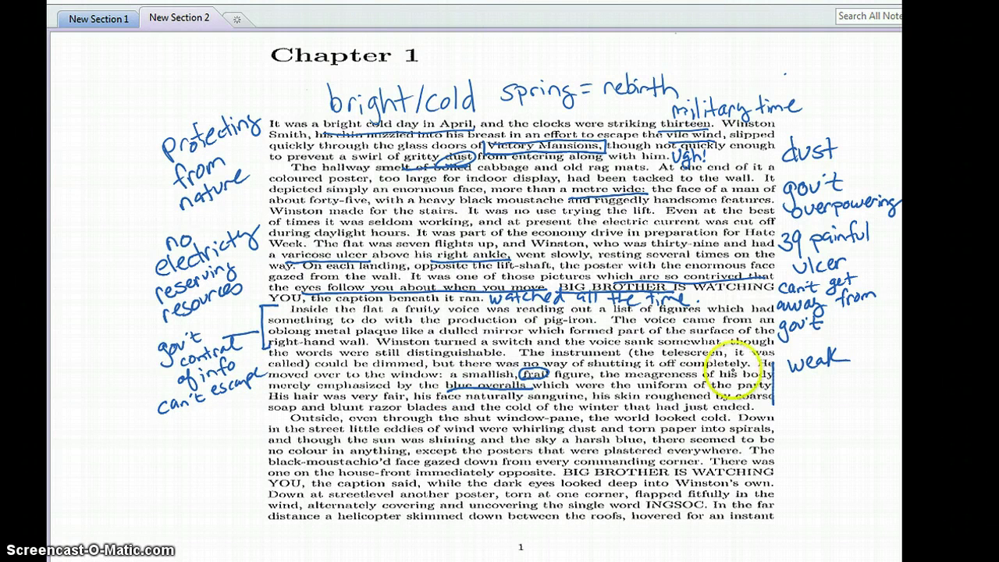
{"action": "left_click_drag", "start_coordinate": [634, 386], "coordinate": [772, 386]}
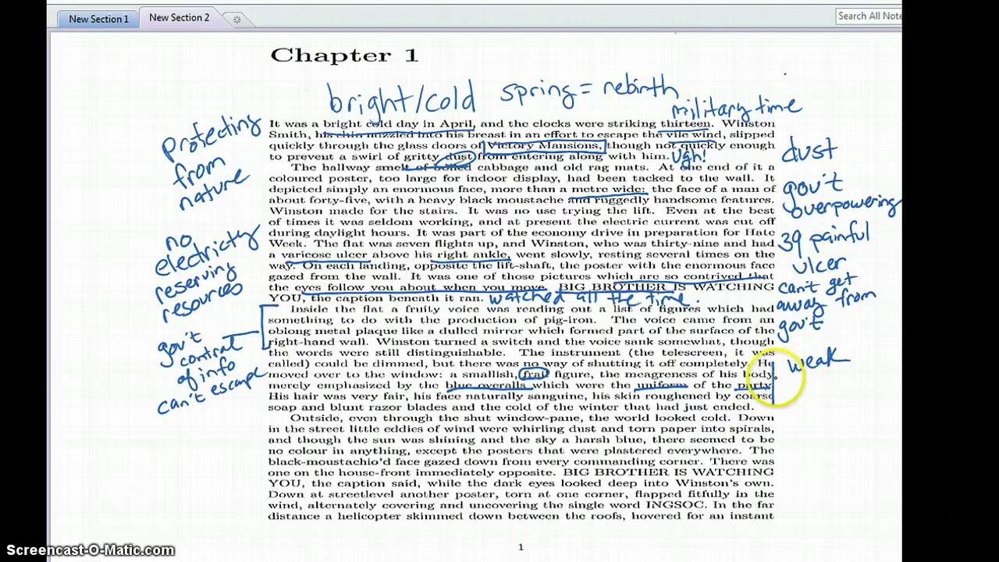
Handwrite "uniform for all citizens" in the right margin below "weak", and underline "coarse soap" and "razor blades" in Winston's description
{"action": "mouse_move", "coordinate": [784, 380]}
{"action": "left_mouse_down"}
{"action": "mouse_move", "coordinate": [851, 370]}
{"action": "mouse_move", "coordinate": [874, 376]}
{"action": "mouse_move", "coordinate": [785, 395]}
{"action": "mouse_move", "coordinate": [847, 394]}
{"action": "mouse_move", "coordinate": [841, 385]}
{"action": "mouse_move", "coordinate": [882, 393]}
{"action": "left_mouse_up"}
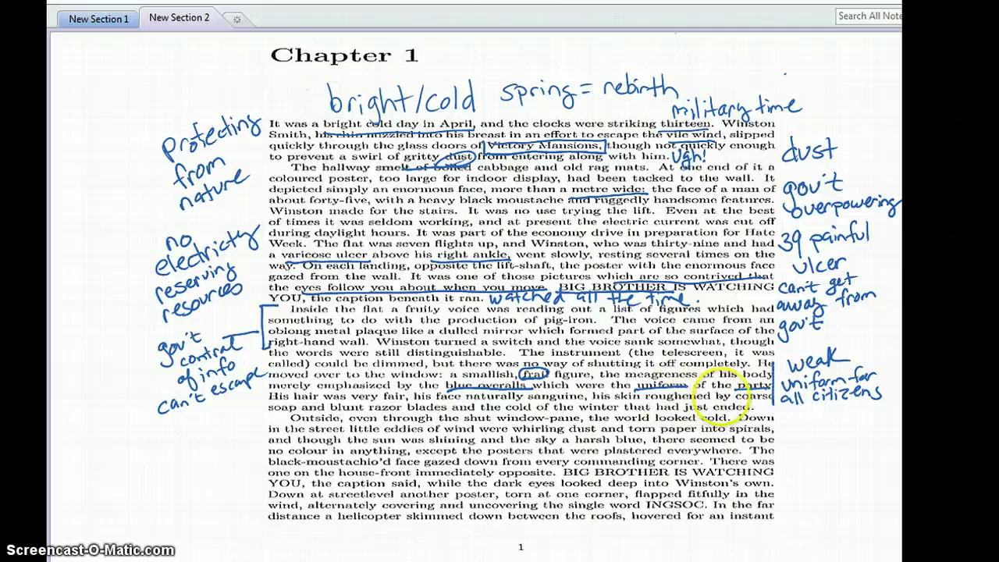
{"action": "left_click_drag", "start_coordinate": [367, 411], "coordinate": [447, 411]}
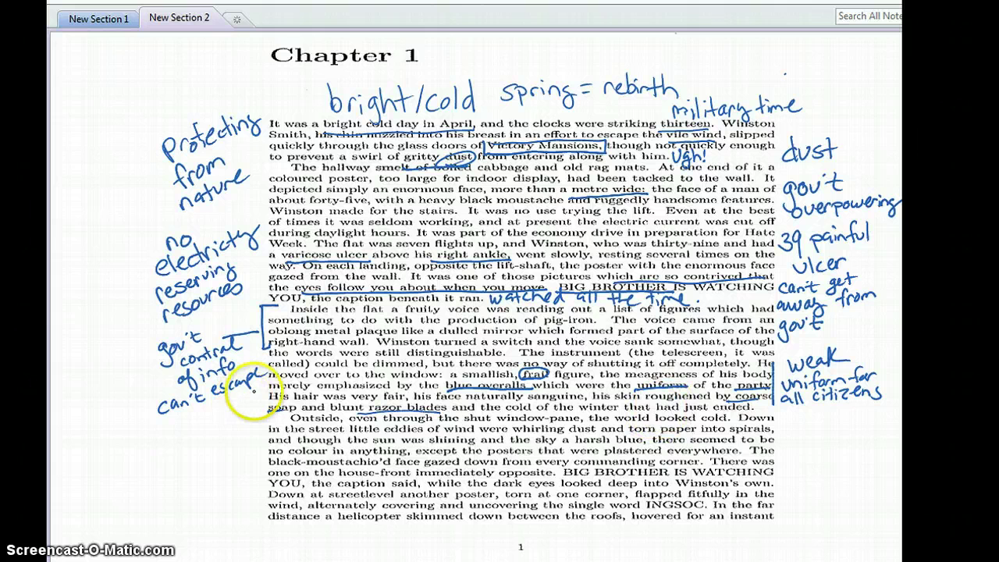
Mark the soap and razor blade lines with a vertical line at their left edge and handwrite "quality of prod. poor. given by gov't?" beside it
{"action": "left_click_drag", "start_coordinate": [260, 381], "coordinate": [260, 413]}
{"action": "mouse_move", "coordinate": [180, 426]}
{"action": "left_mouse_down"}
{"action": "mouse_move", "coordinate": [197, 425]}
{"action": "mouse_move", "coordinate": [222, 394]}
{"action": "mouse_move", "coordinate": [246, 412]}
{"action": "mouse_move", "coordinate": [195, 443]}
{"action": "mouse_move", "coordinate": [249, 416]}
{"action": "mouse_move", "coordinate": [212, 452]}
{"action": "mouse_move", "coordinate": [237, 434]}
{"action": "mouse_move", "coordinate": [253, 438]}
{"action": "left_mouse_up"}
{"action": "right_click", "coordinate": [209, 406]}
{"action": "left_click", "coordinate": [204, 400]}
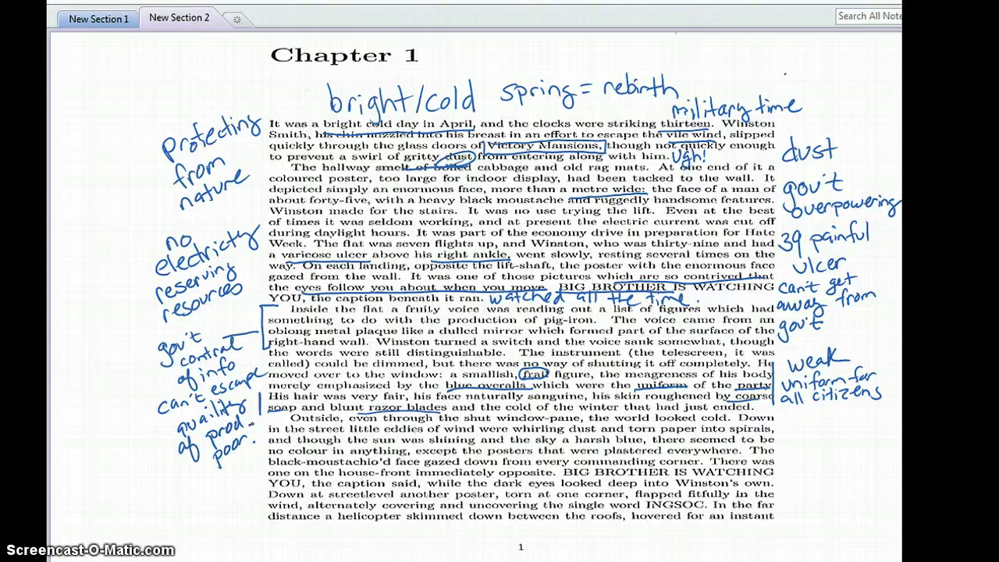
{"action": "mouse_move", "coordinate": [186, 466]}
{"action": "left_mouse_down"}
{"action": "mouse_move", "coordinate": [179, 462]}
{"action": "mouse_move", "coordinate": [179, 490]}
{"action": "mouse_move", "coordinate": [194, 469]}
{"action": "mouse_move", "coordinate": [243, 460]}
{"action": "left_mouse_up"}
{"action": "mouse_move", "coordinate": [204, 493]}
{"action": "left_mouse_down"}
{"action": "mouse_move", "coordinate": [201, 508]}
{"action": "mouse_move", "coordinate": [240, 473]}
{"action": "left_mouse_up"}
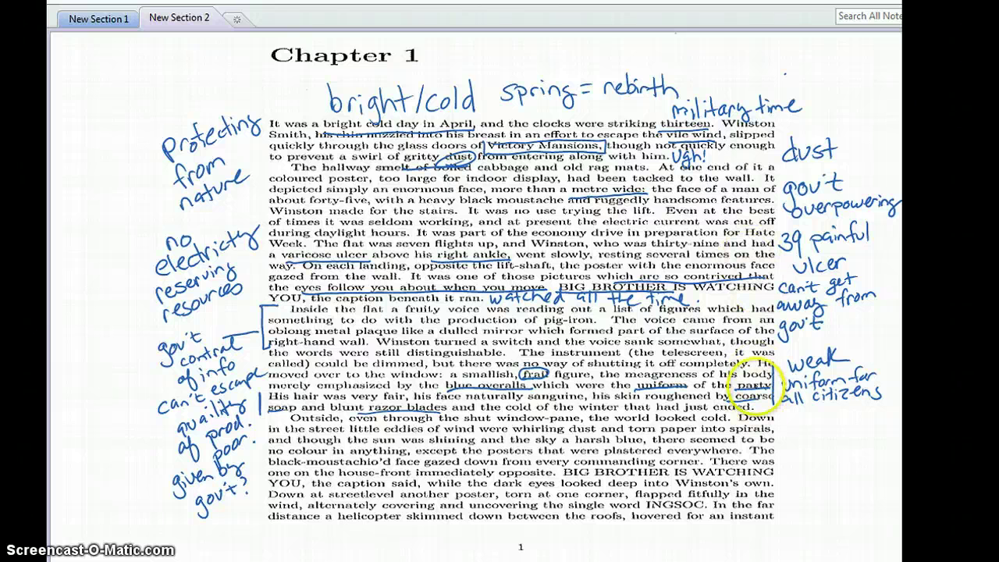
Mark the last paragraph with vertical lines, at the right edge of its opening six lines and the left edge of its closing lines
{"action": "left_click_drag", "start_coordinate": [775, 418], "coordinate": [768, 474]}
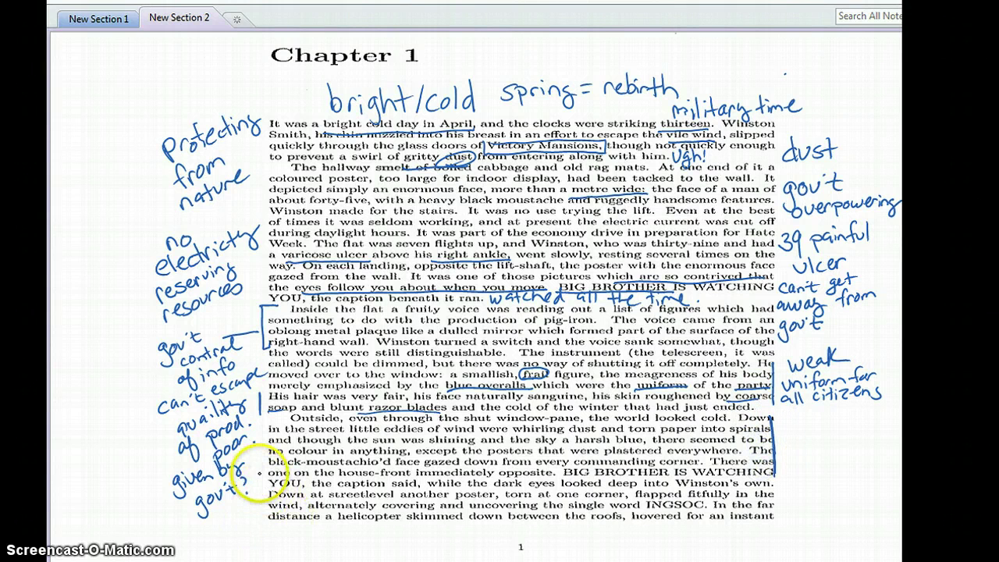
{"action": "left_click_drag", "start_coordinate": [266, 482], "coordinate": [265, 534]}
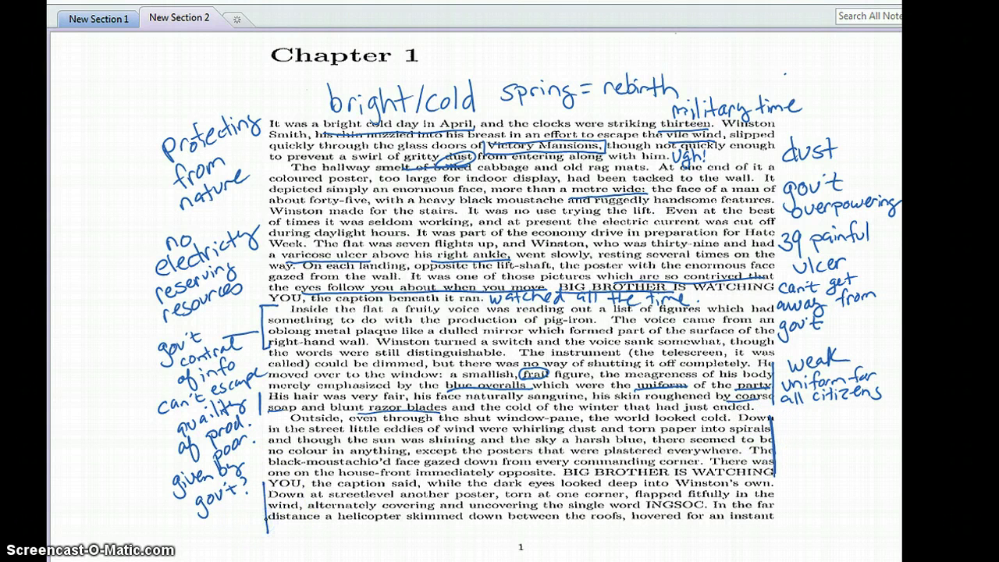